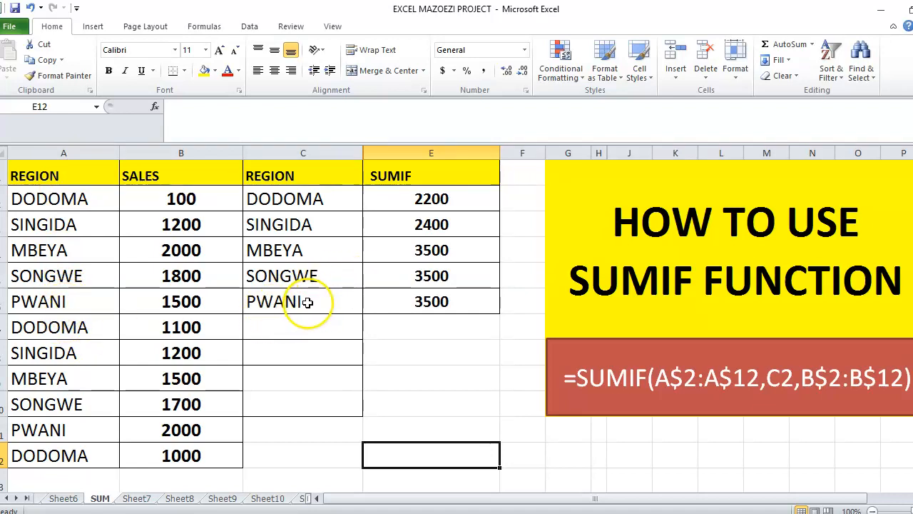
- Clear the existing SUMIF results from cells E2:E6
click(447, 199)
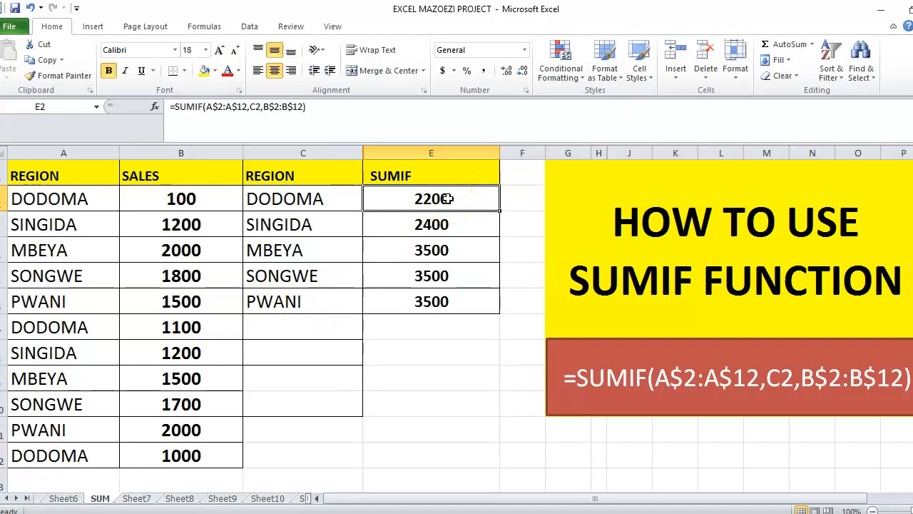
drag(448, 199, 447, 301)
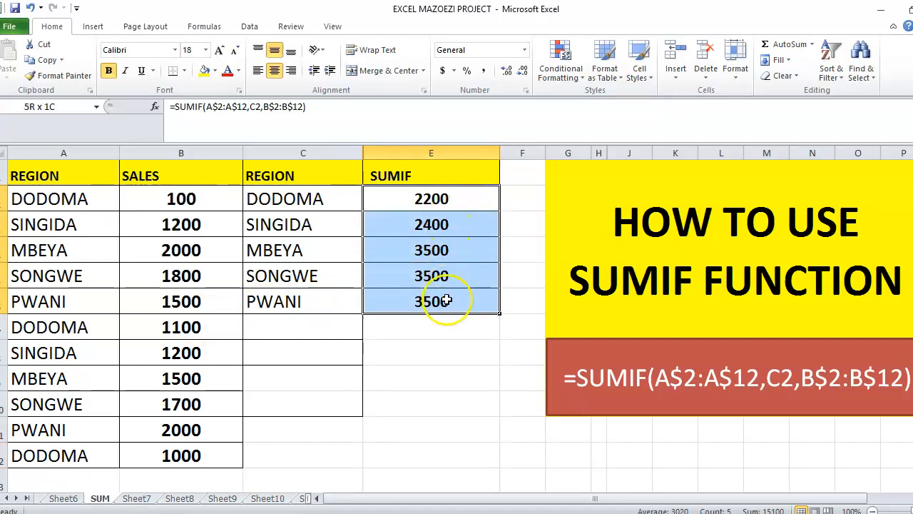
key(Delete)
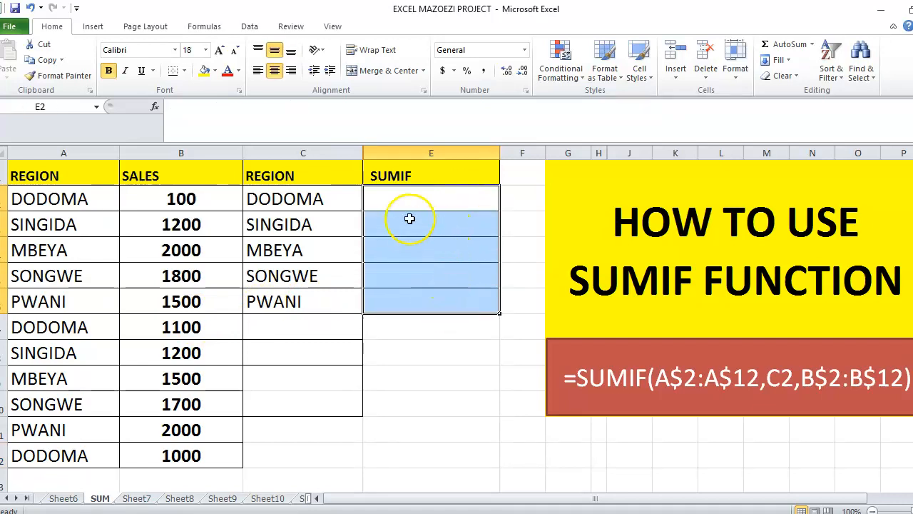
- Start a SUMIF formula in E2 with range A2:A12, criterion C2 and sum range B2:B12
click(400, 196)
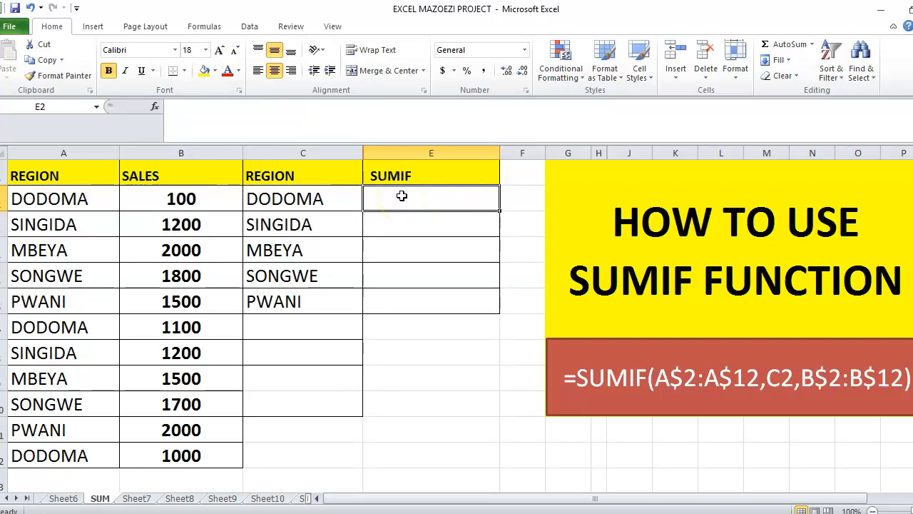
text(=SUMIF)
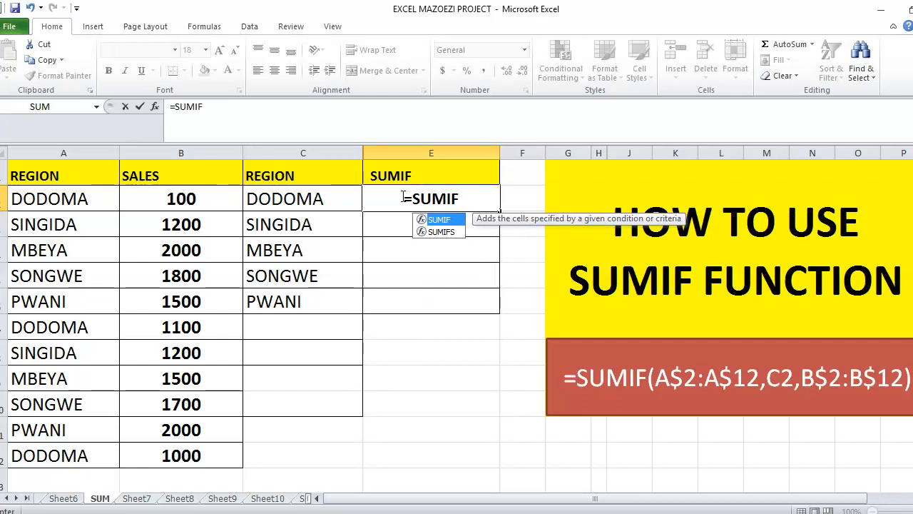
text(()
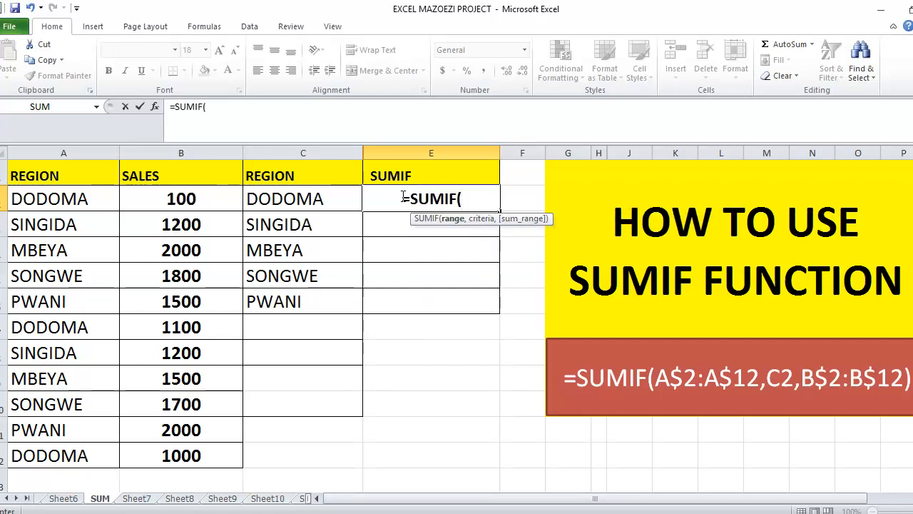
drag(52, 199, 36, 457)
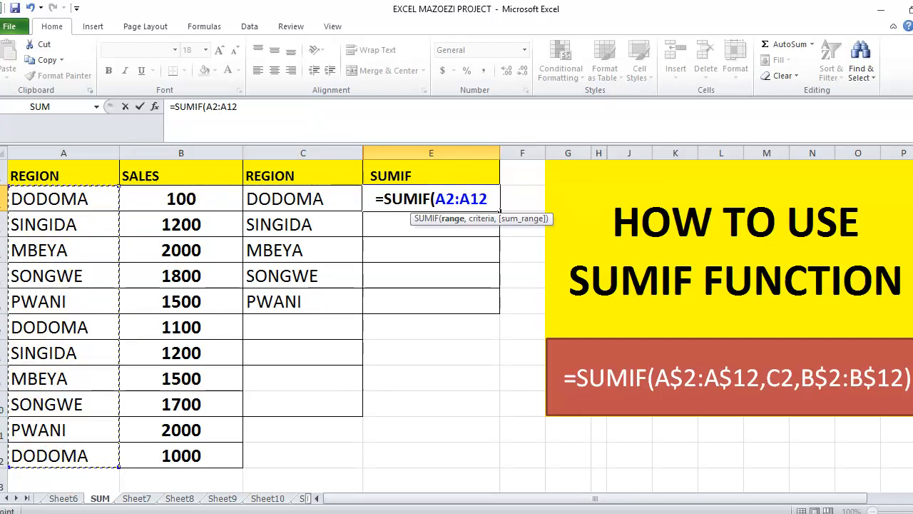
text(,)
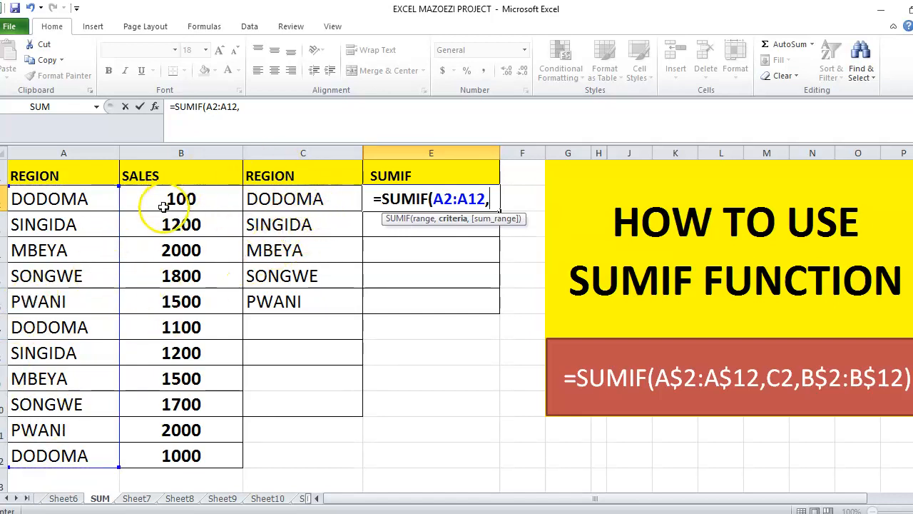
click(290, 200)
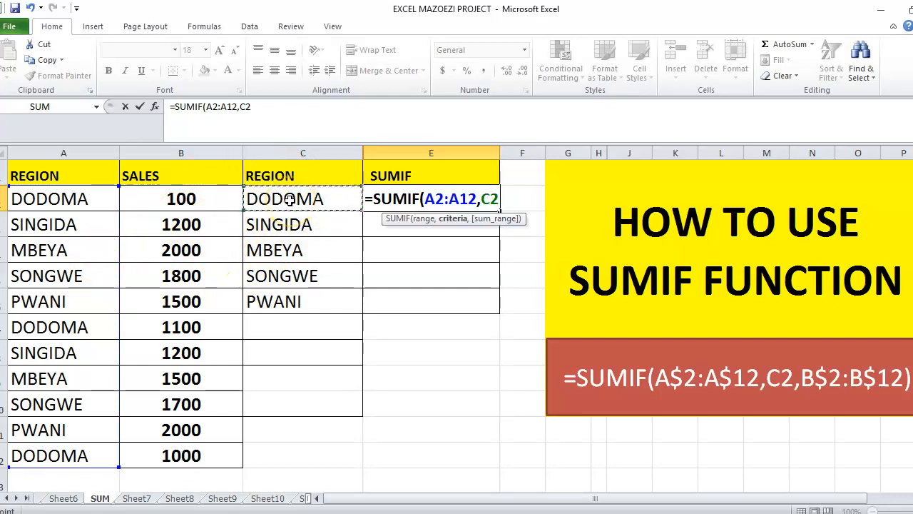
text(,)
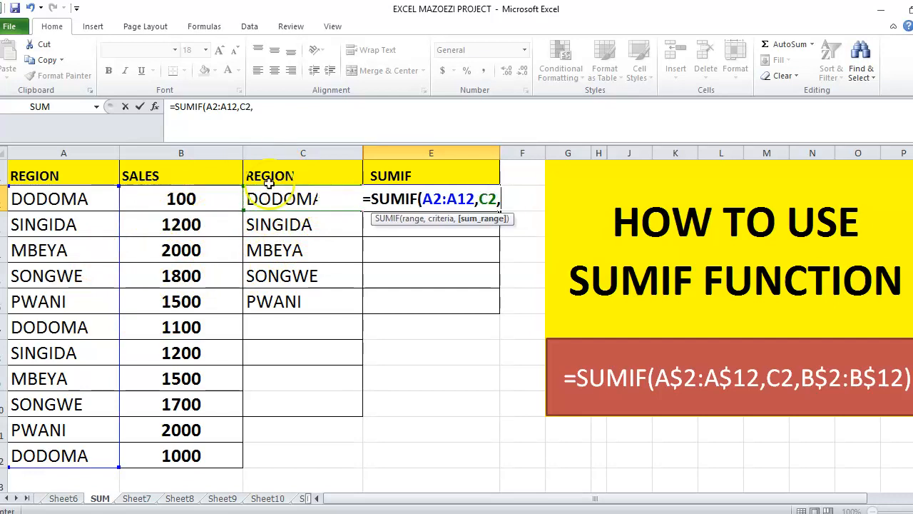
click(165, 198)
drag(165, 198, 228, 453)
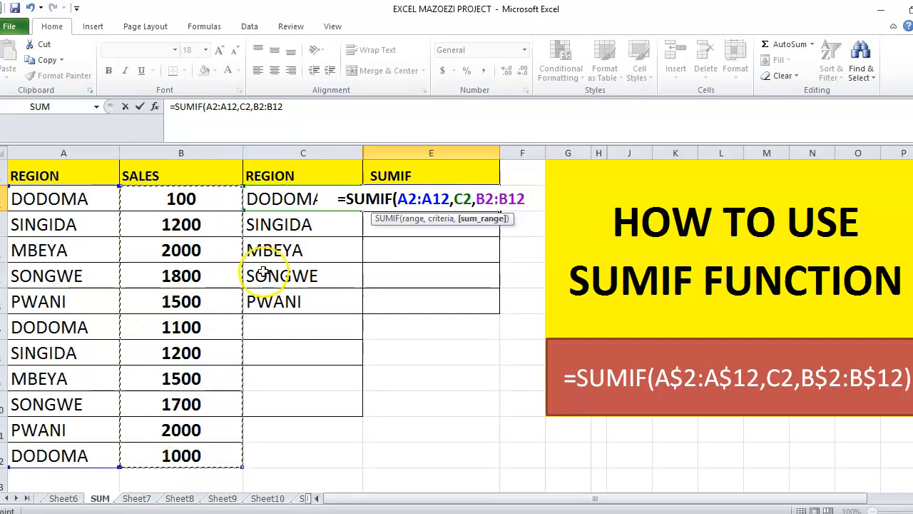
- Lock the row references of both ranges and complete the formula in E2 as =SUMIF(A$2:A$12,C2,B$2:B$12)
click(215, 106)
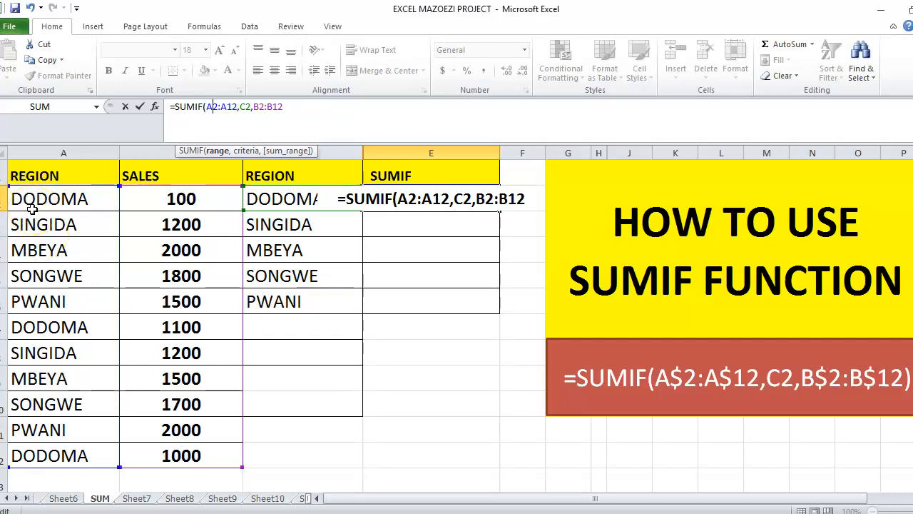
text($)
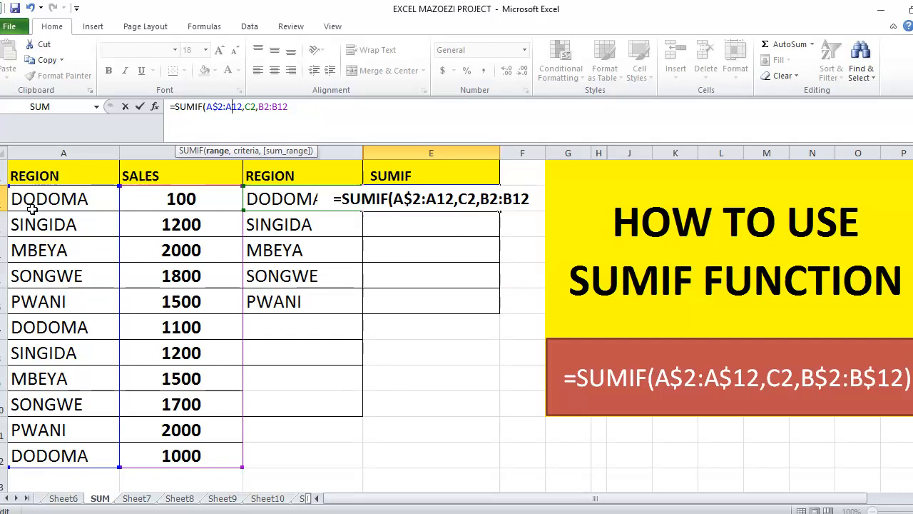
text($)
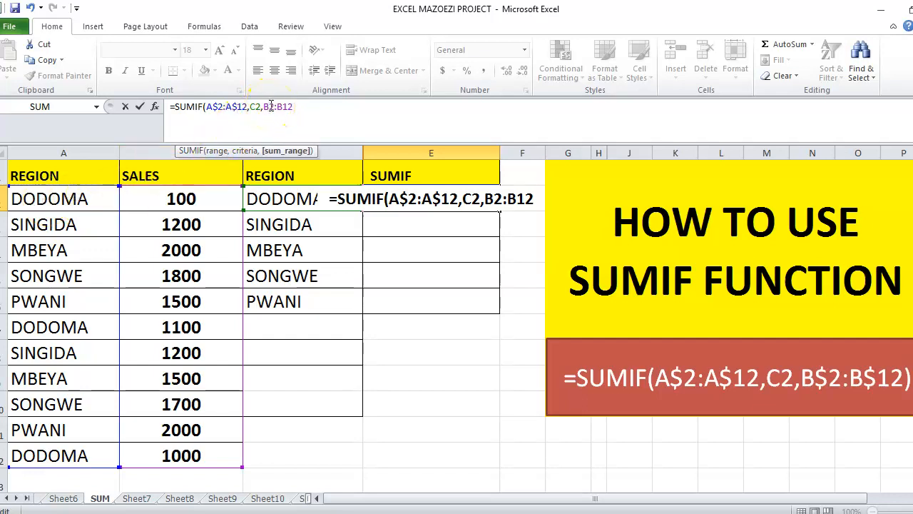
text($2:A)
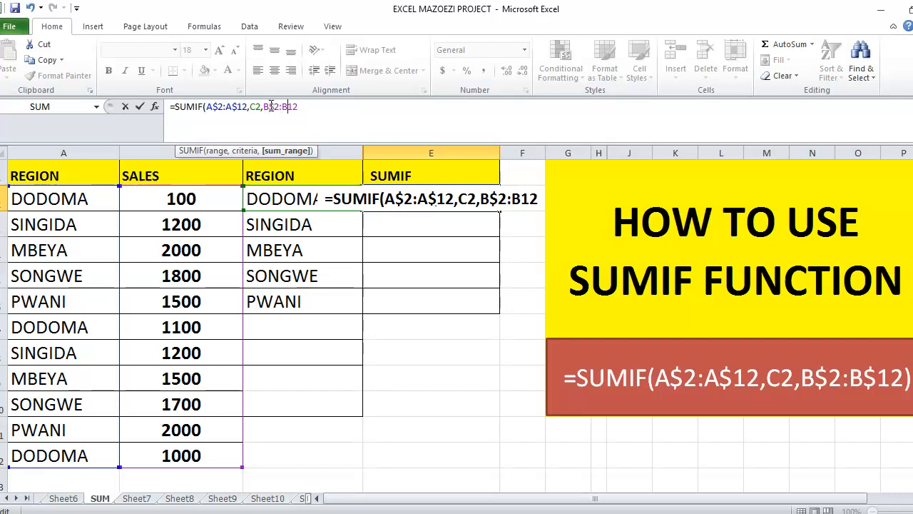
text($)
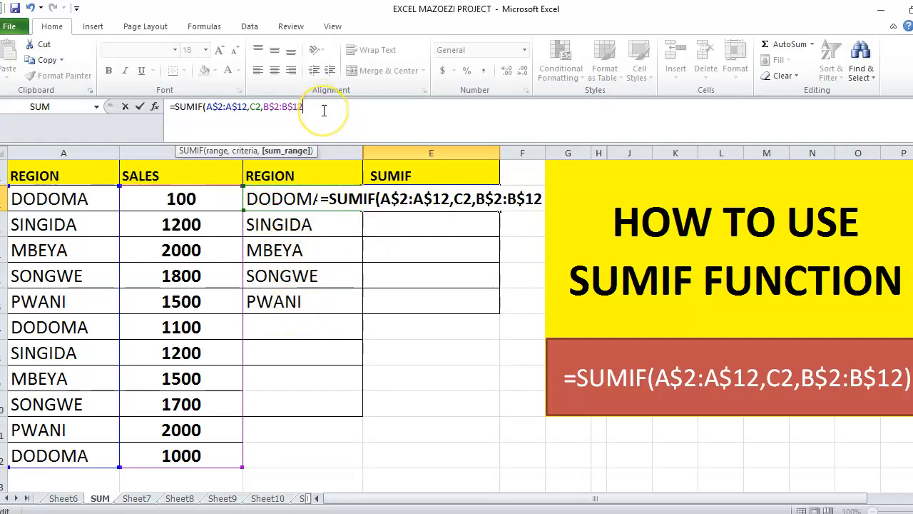
text())
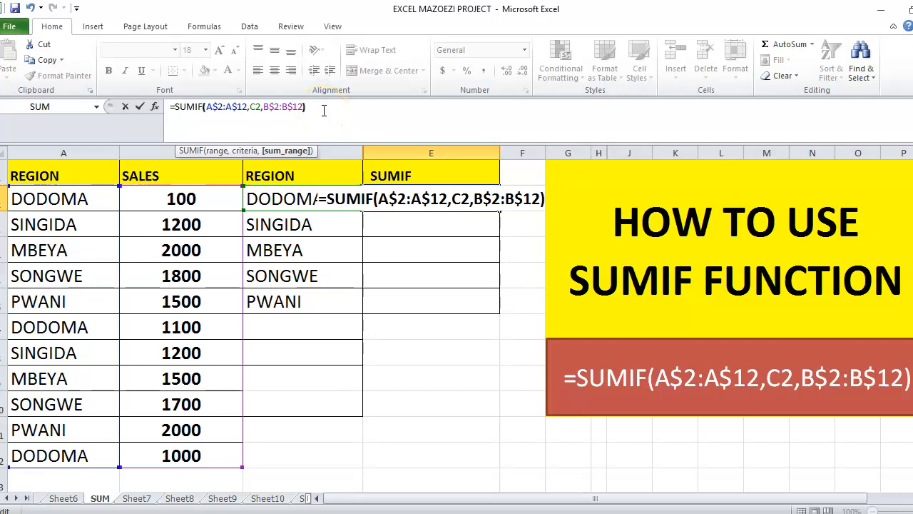
key(Return)
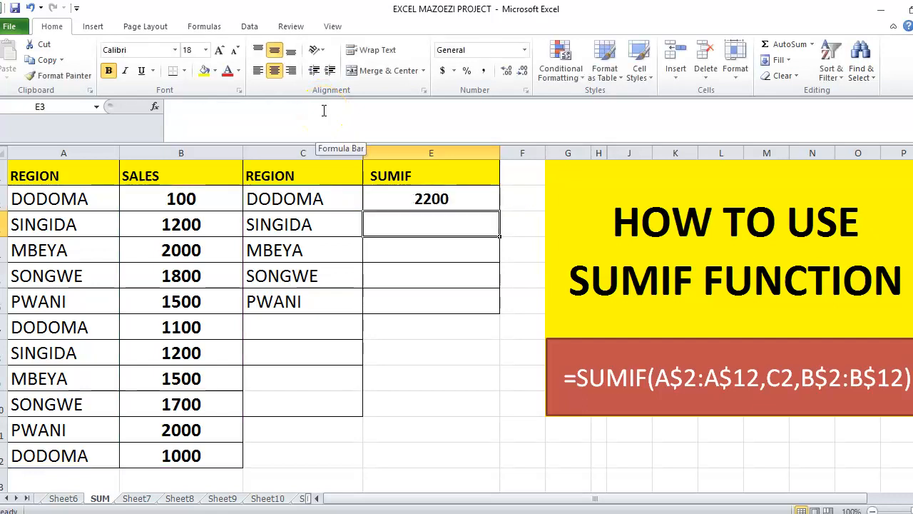
- Check the E2 formula against the DODOMA rows 2, 7 and 12, and fill it down through E6
click(432, 194)
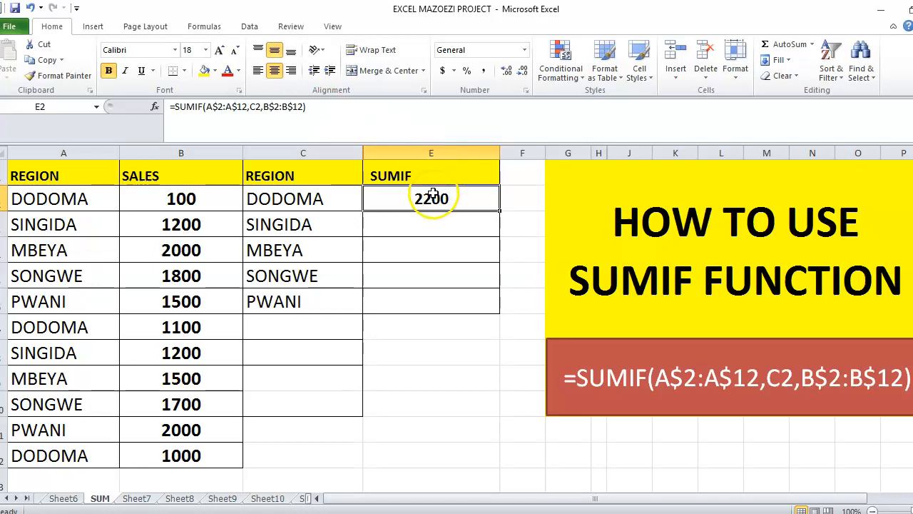
click(356, 109)
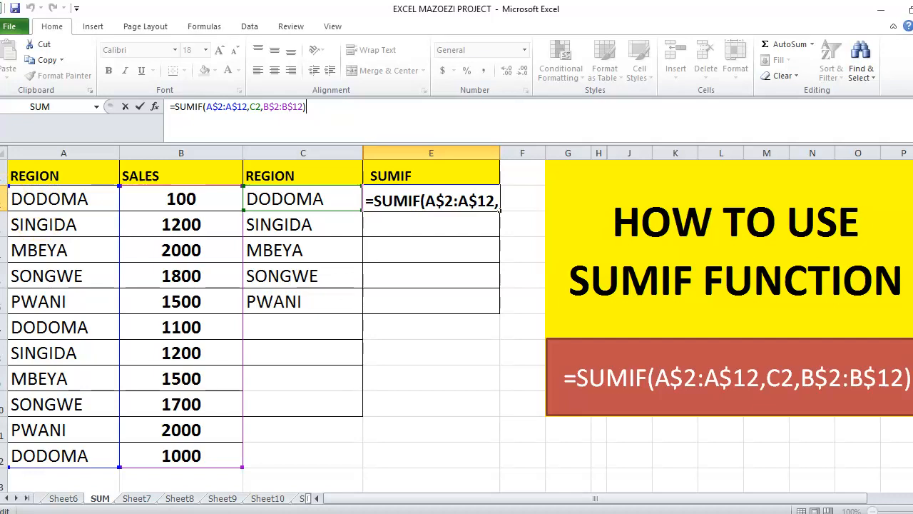
click(4, 200)
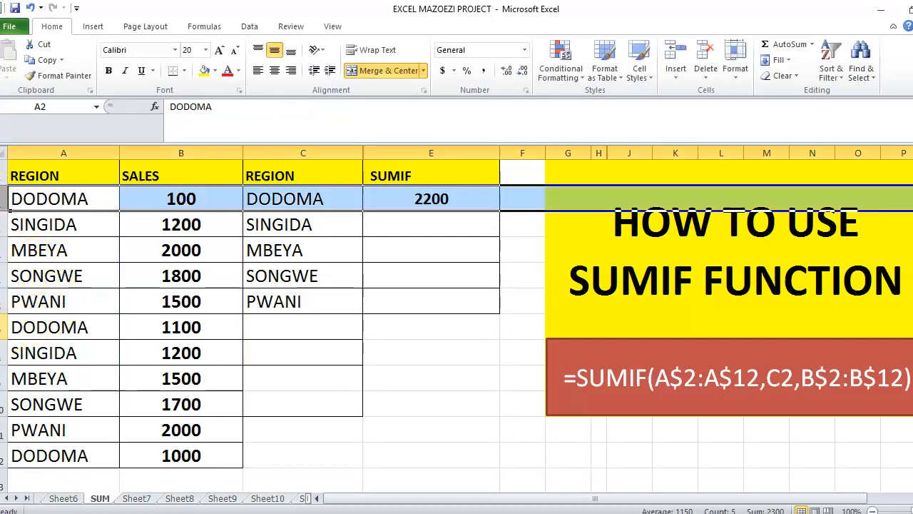
click(6, 329)
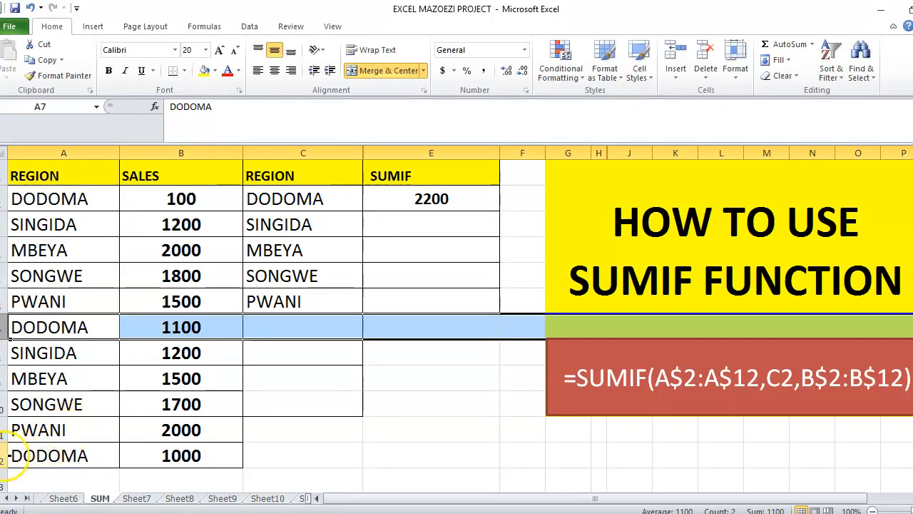
click(6, 456)
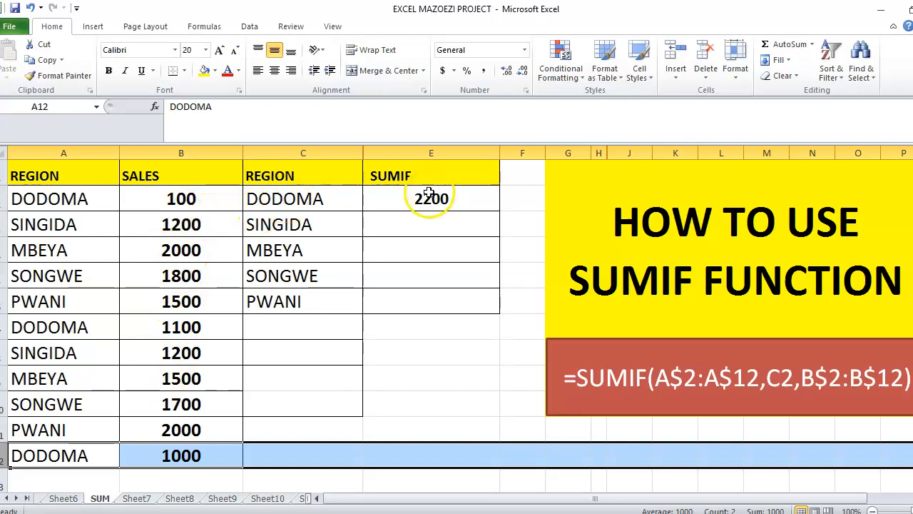
click(397, 198)
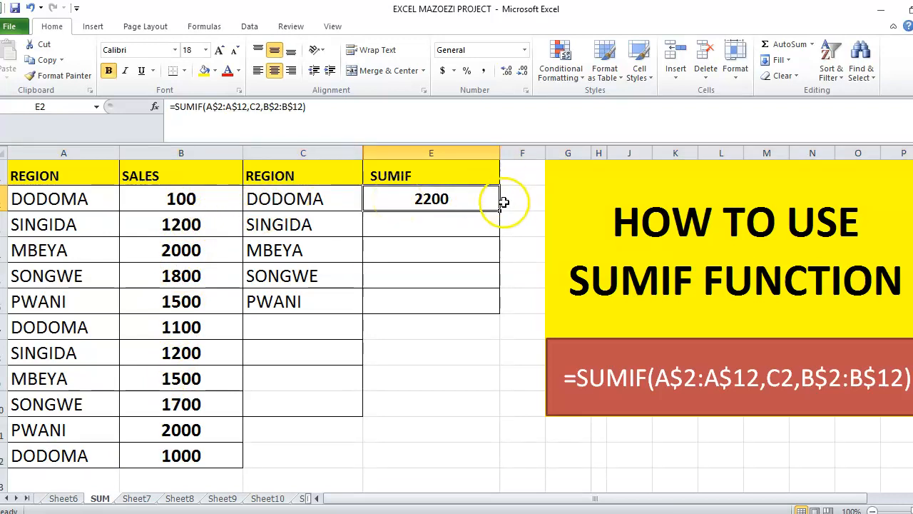
drag(501, 213, 490, 306)
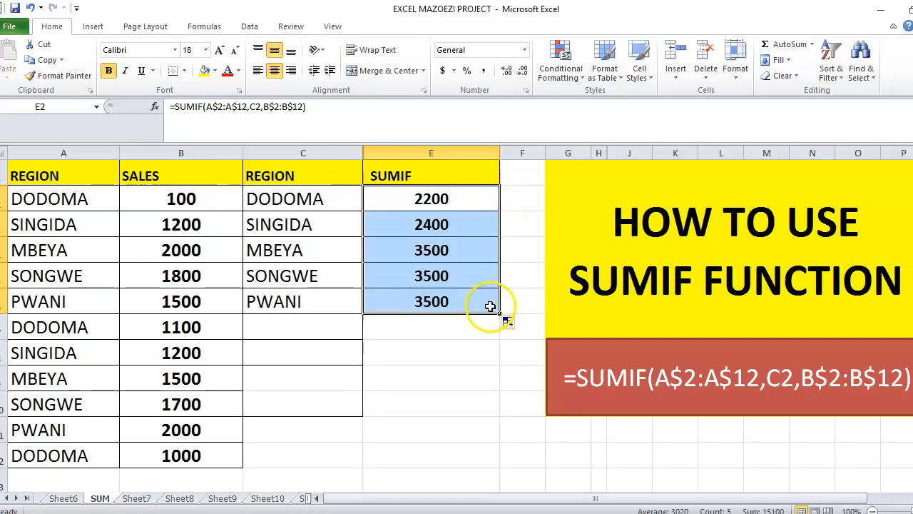
- Examine the copied SUMIF formulas for SINGIDA in E3 and MBEYA in E4 against their ranges and matching sales rows
click(453, 223)
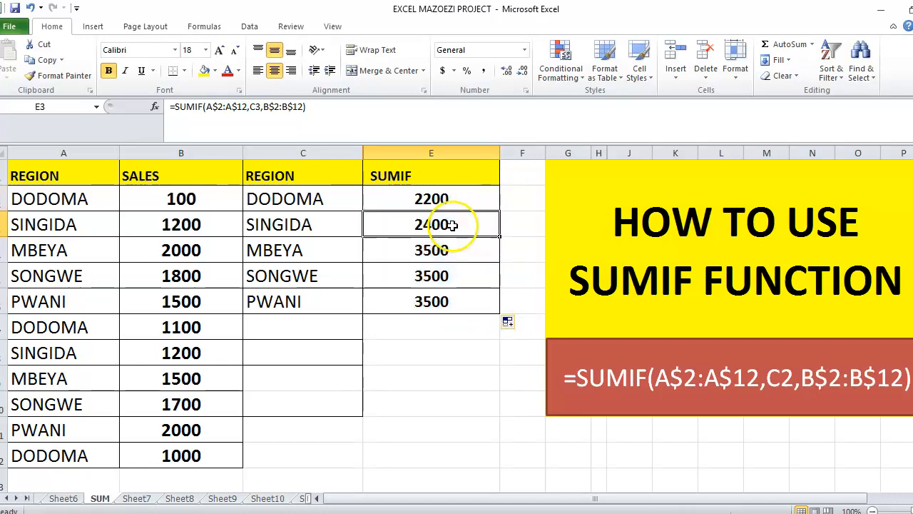
click(390, 111)
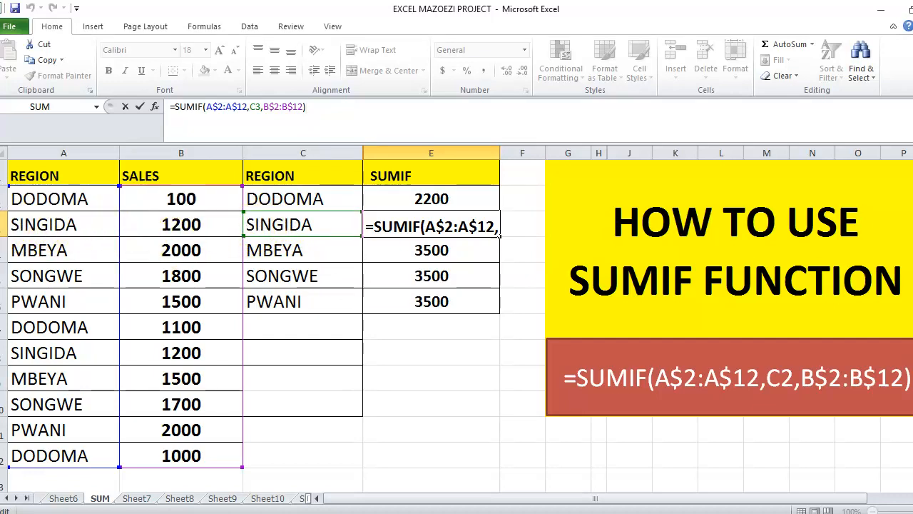
click(4, 224)
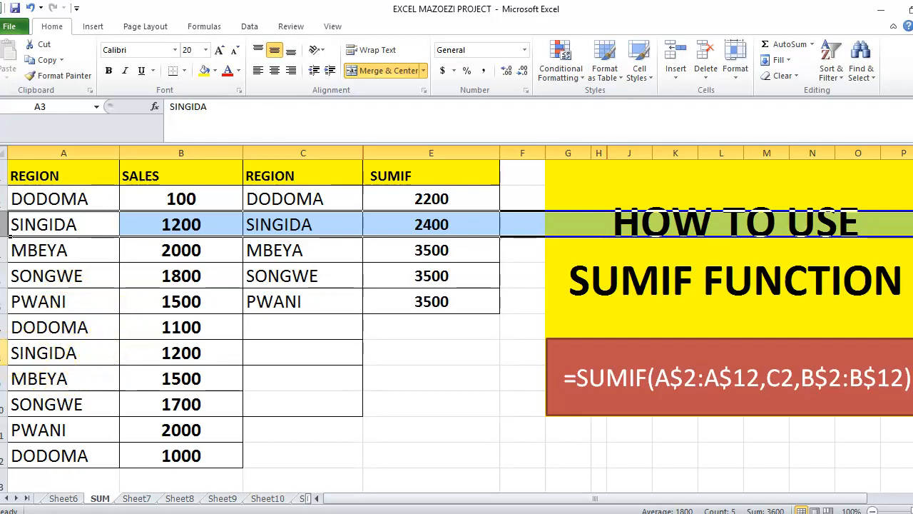
click(2, 353)
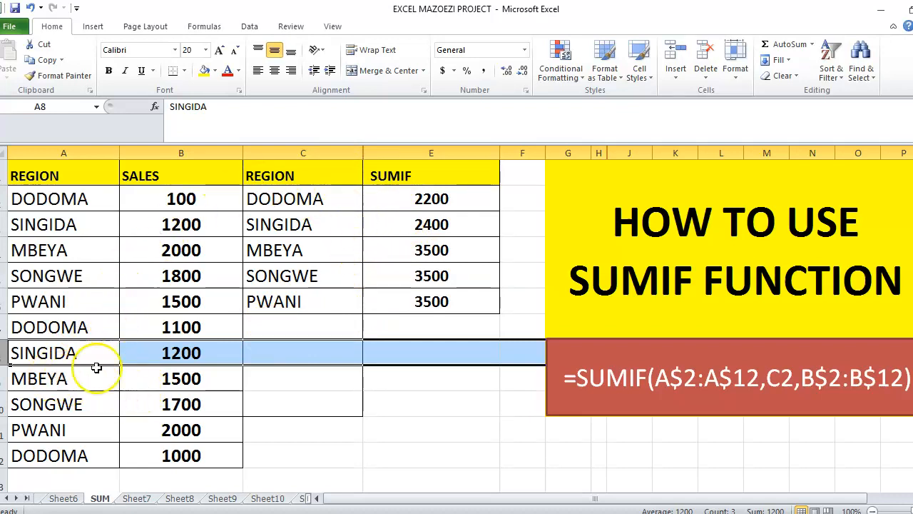
click(261, 252)
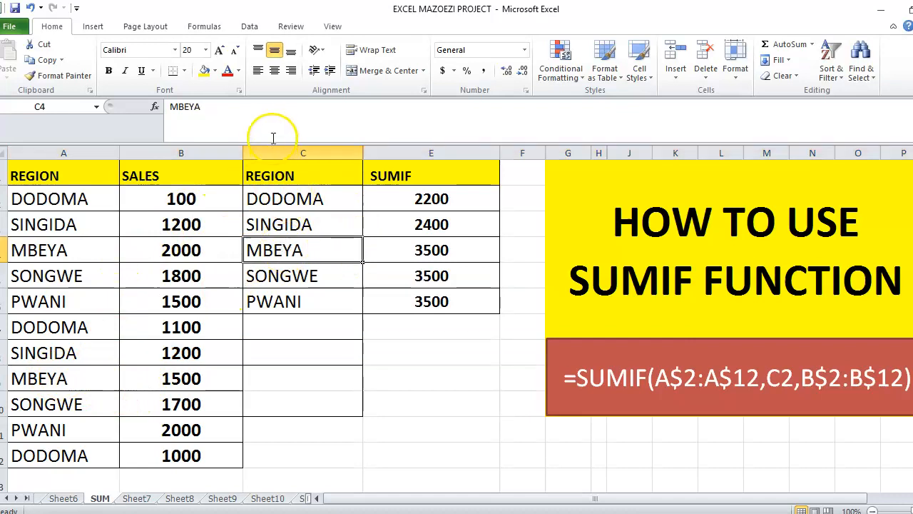
click(412, 242)
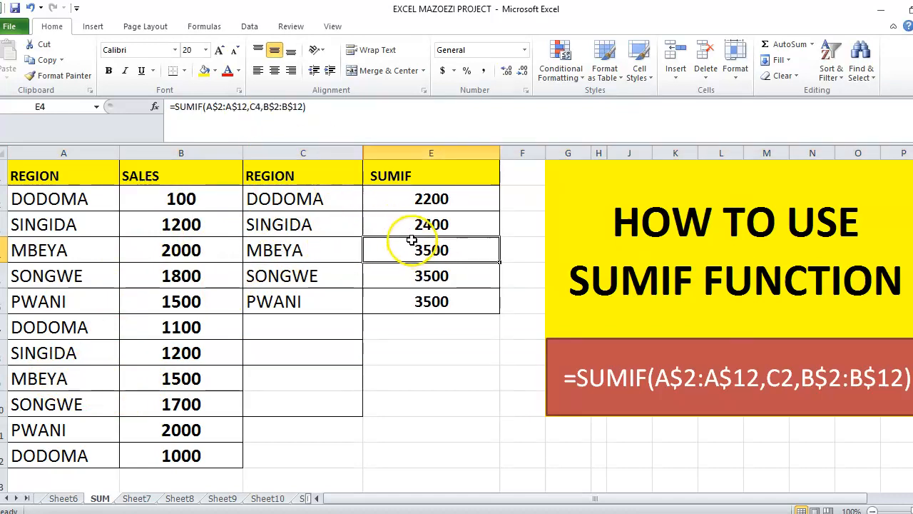
click(347, 110)
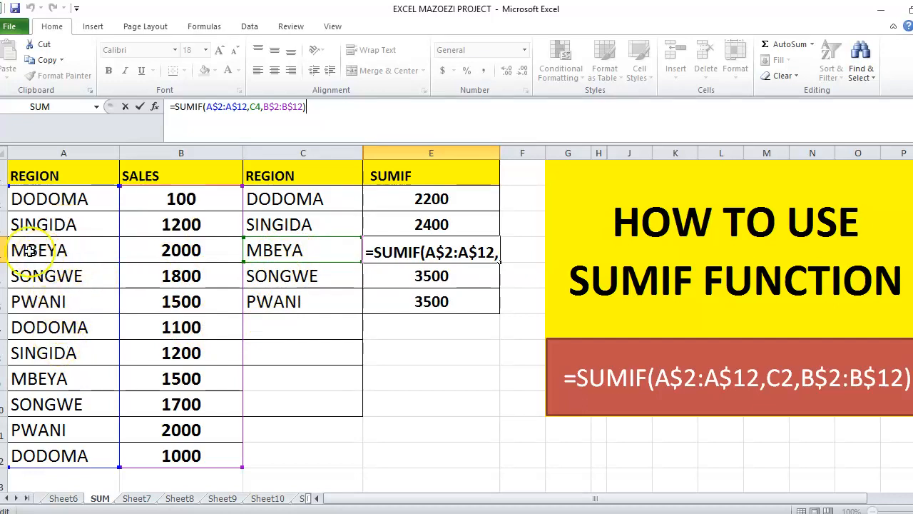
click(4, 250)
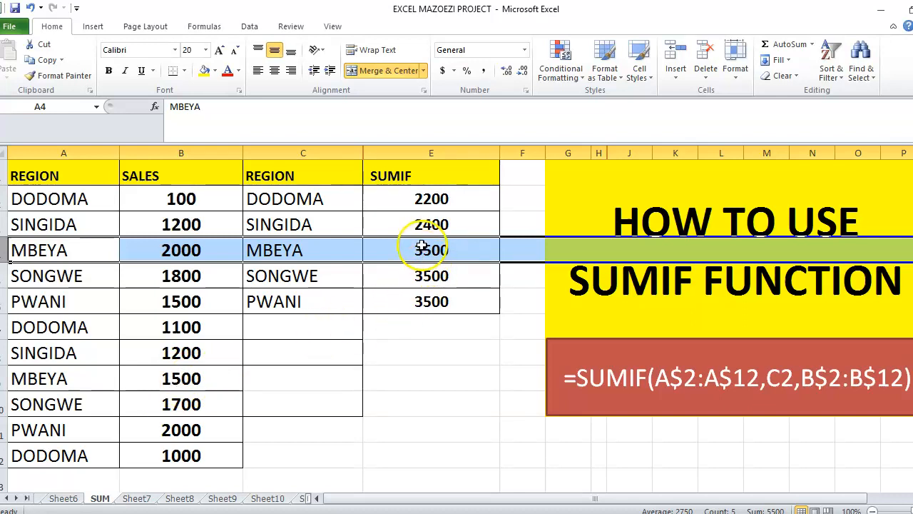
click(422, 328)
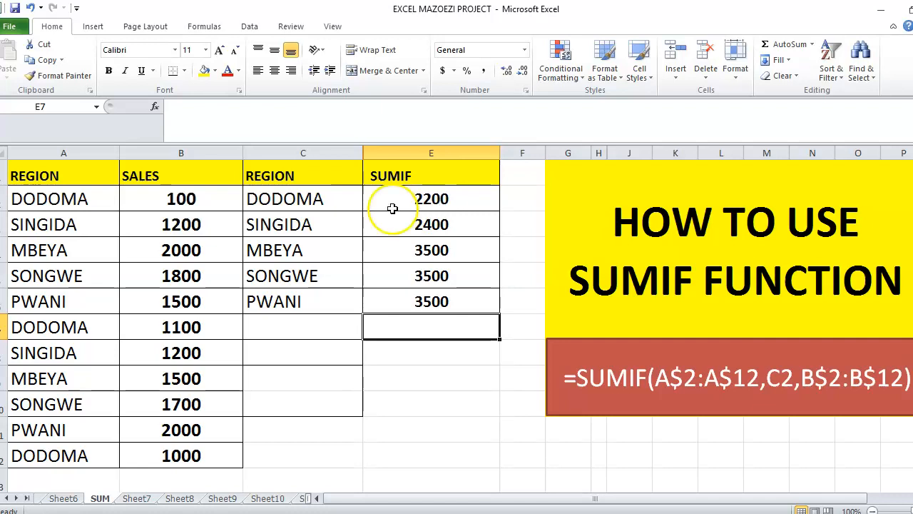
click(276, 197)
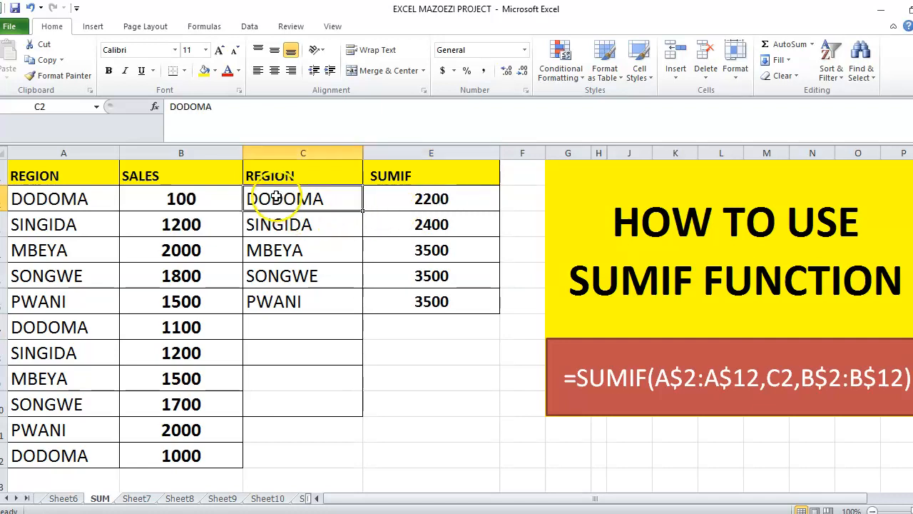
- Change the criteria in C2 and C3 to the exclusion conditions <>DODOMA and <>SINGIDA
click(169, 104)
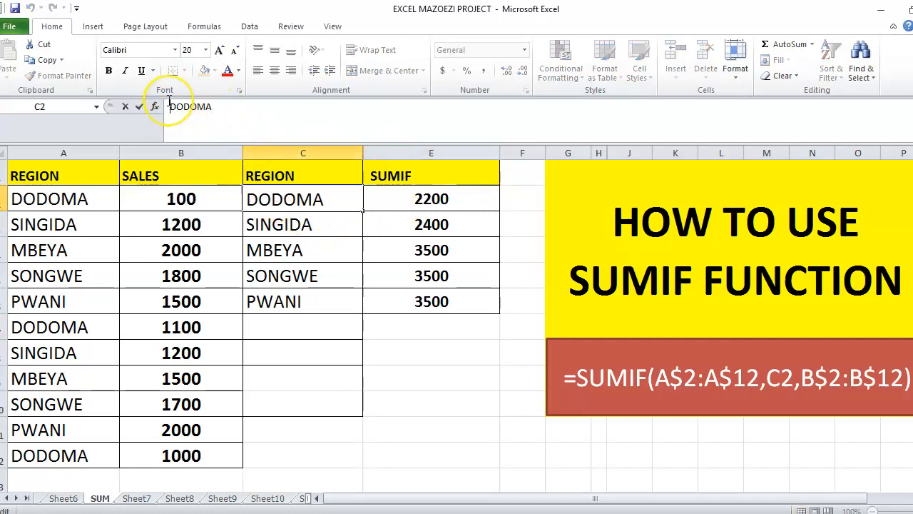
text(<>)
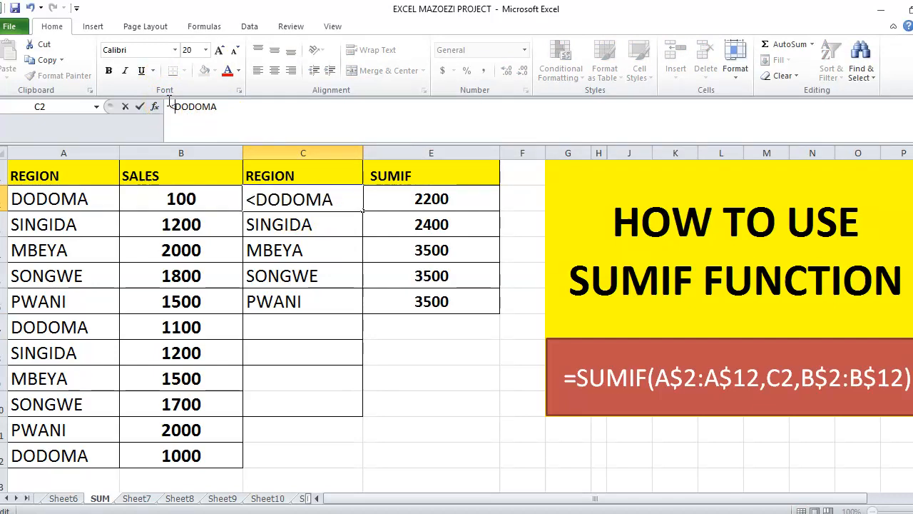
key(Return)
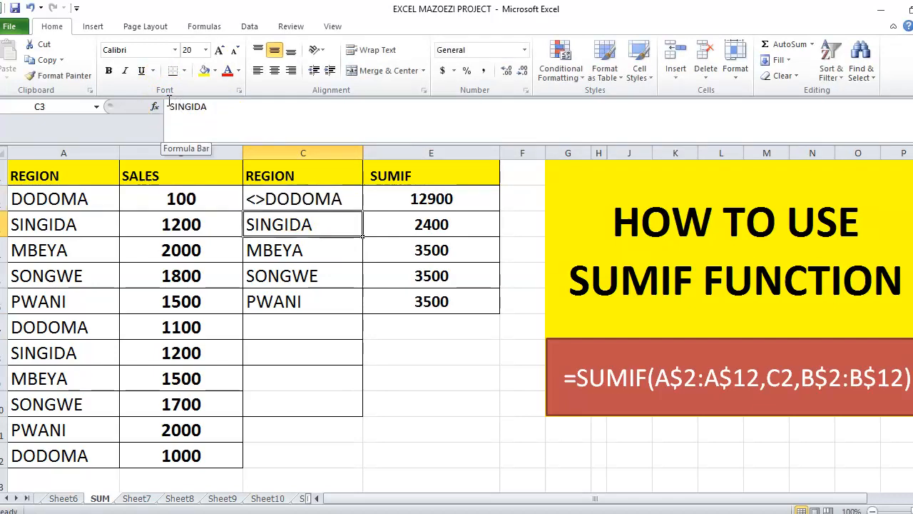
click(171, 107)
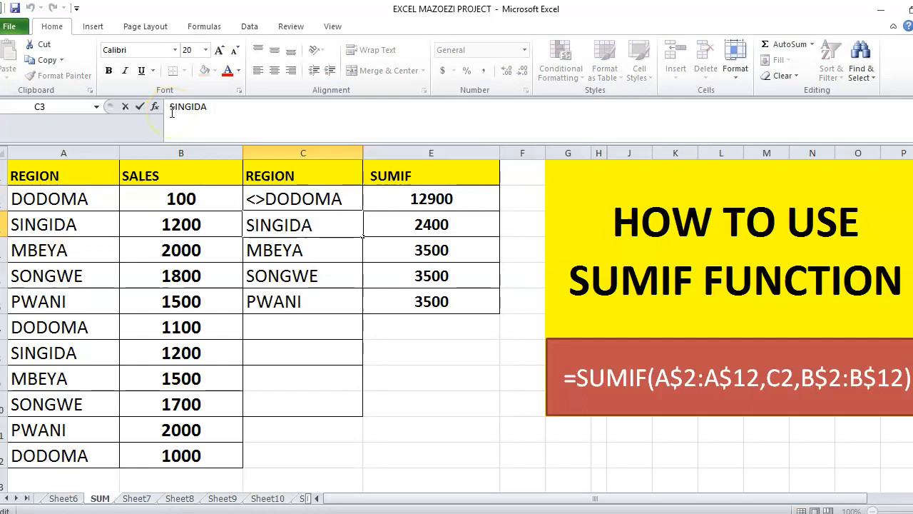
text(<)
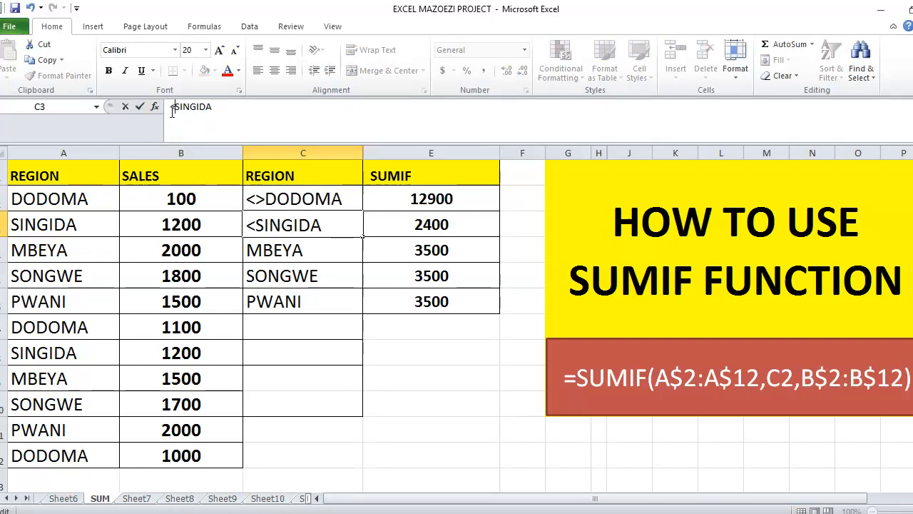
text(>)
key(Return)
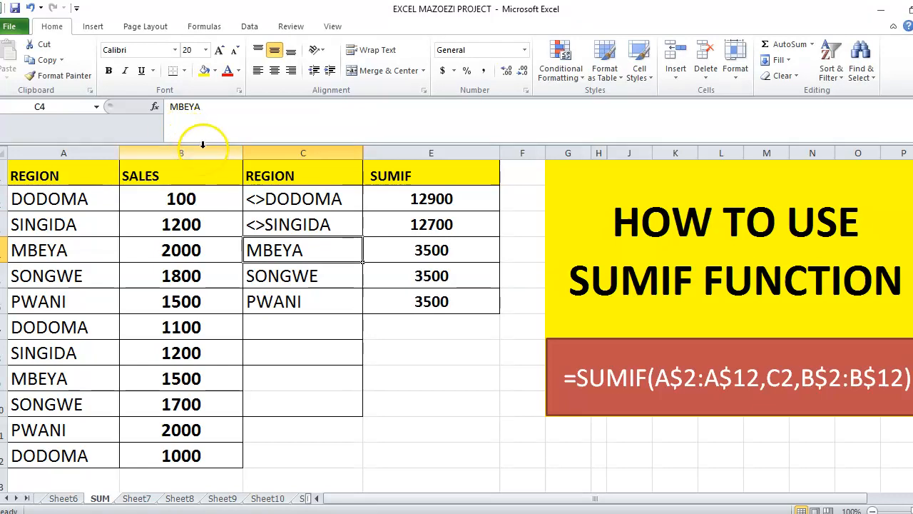
- Change the remaining criteria in C4, C5 and C6 to <>MBEYA, <>SONGWE and <>PWANI
click(169, 107)
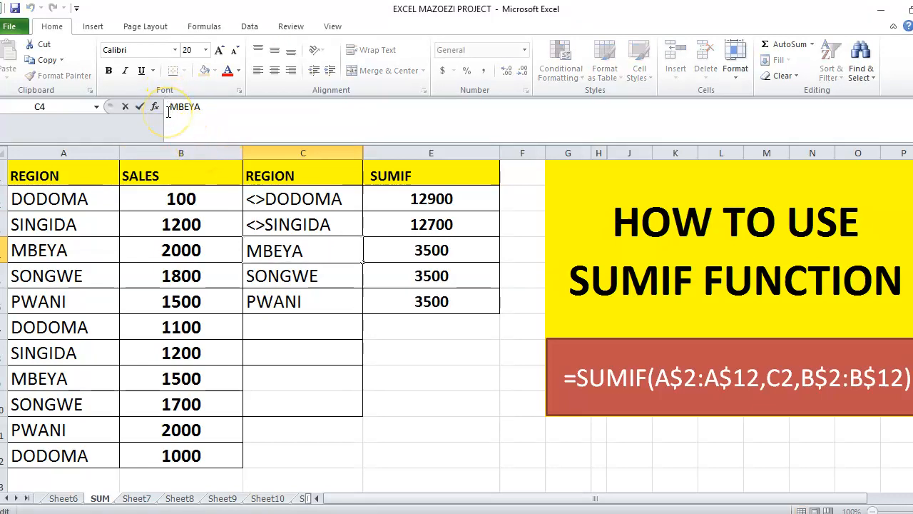
text(<>)
key(Return)
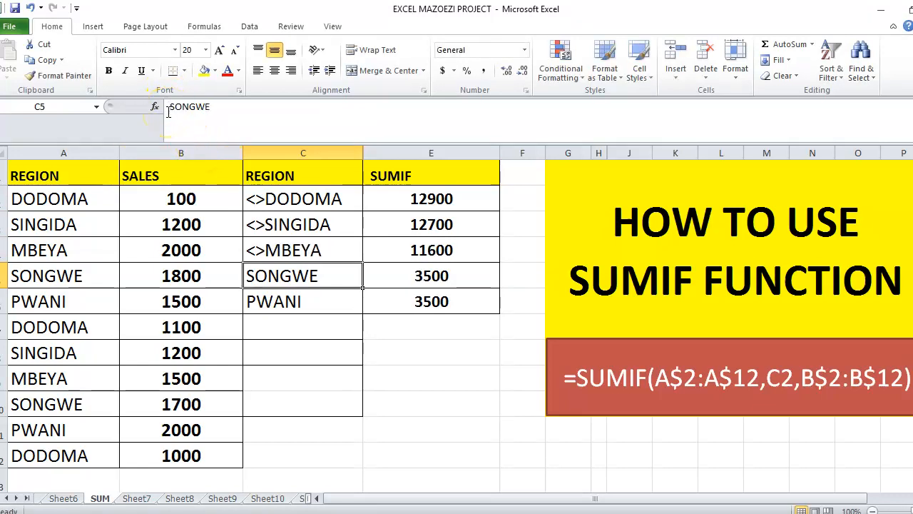
click(170, 109)
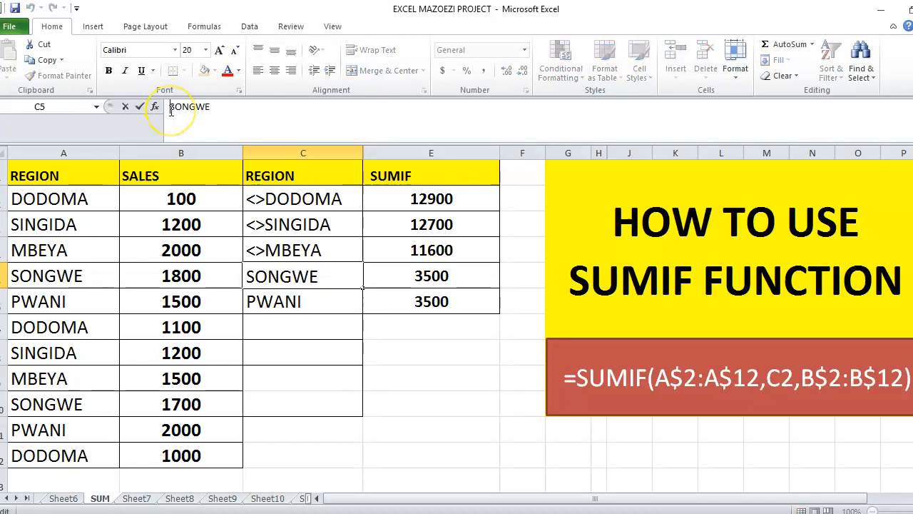
text(<>)
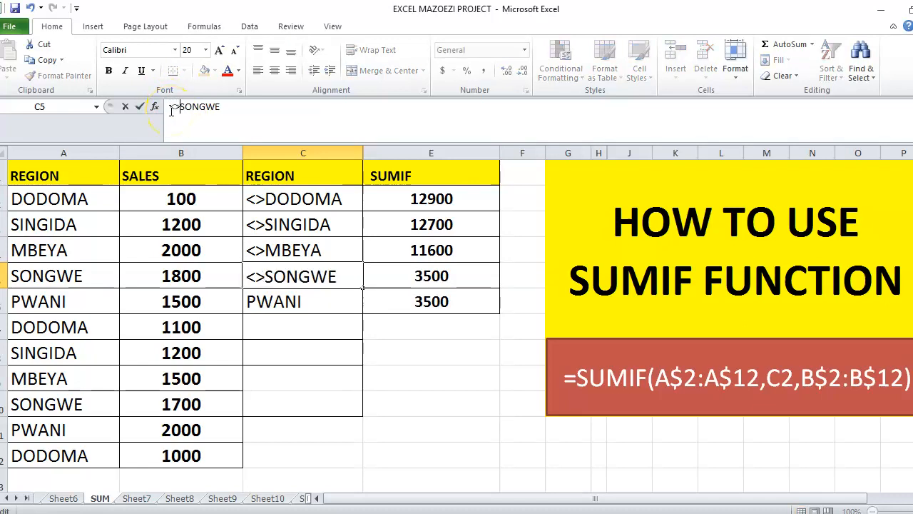
key(Return)
click(171, 109)
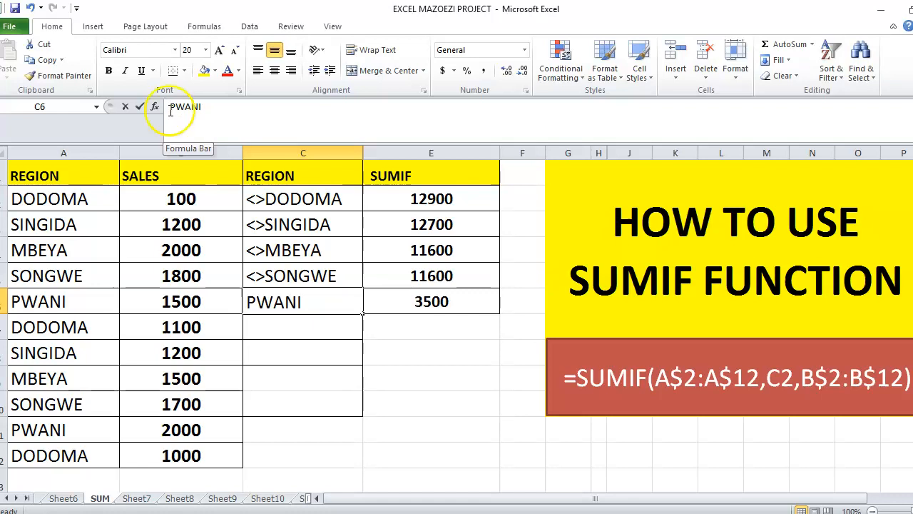
text(<>)
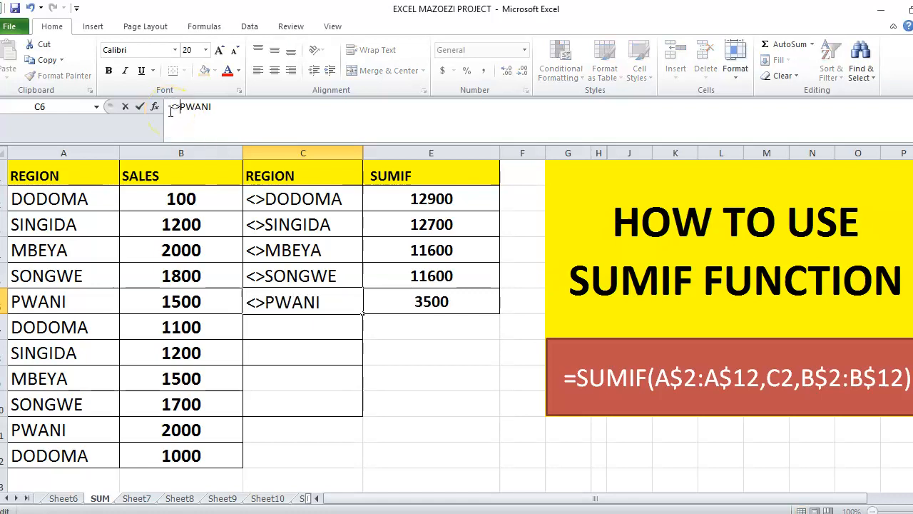
key(Return)
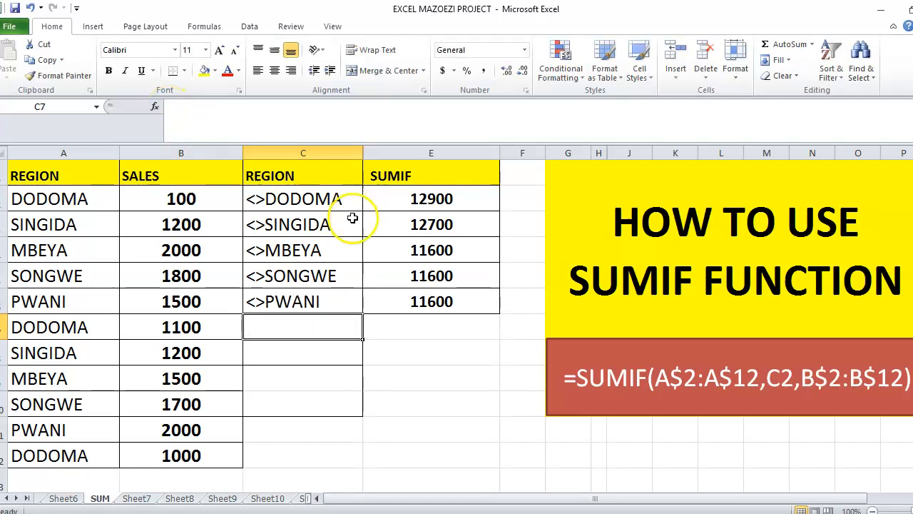
- Examine the SUMIF formulas in E2, E3 and E6 against their not-equal criteria in column C and the highlighted ranges
click(265, 200)
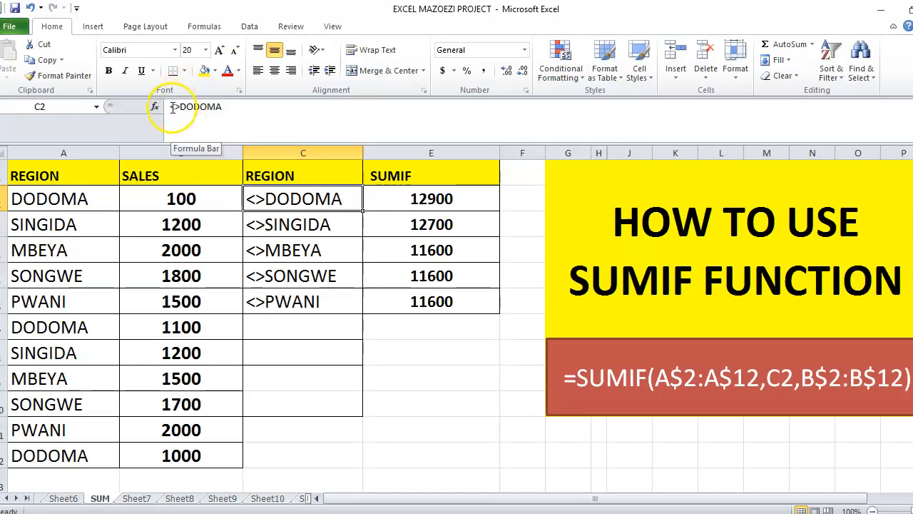
click(408, 199)
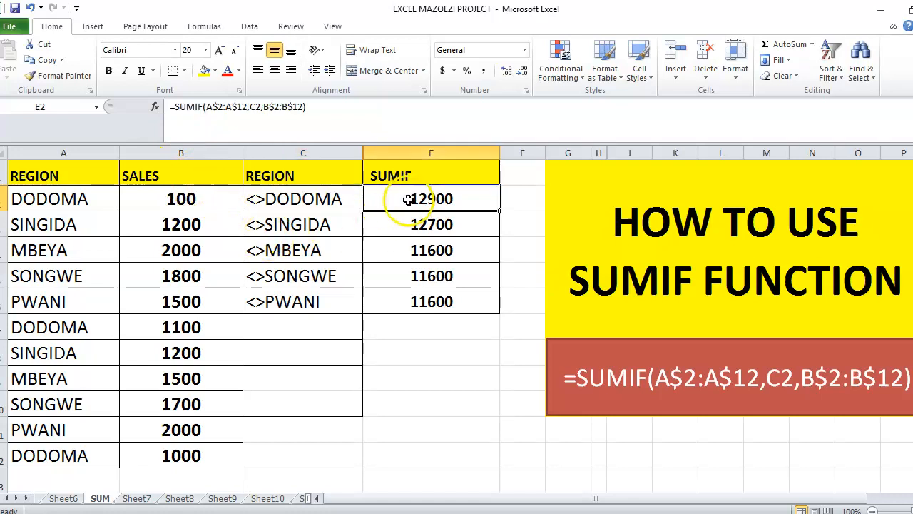
click(328, 109)
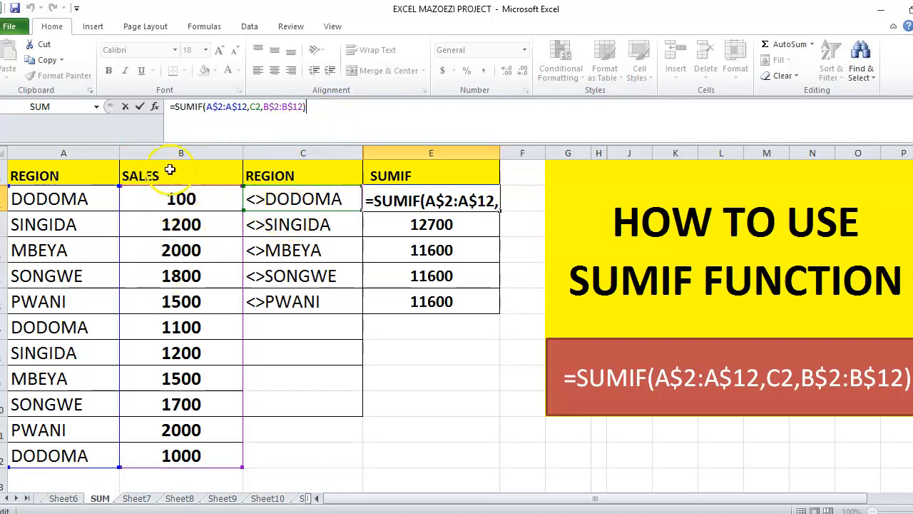
click(304, 224)
click(405, 225)
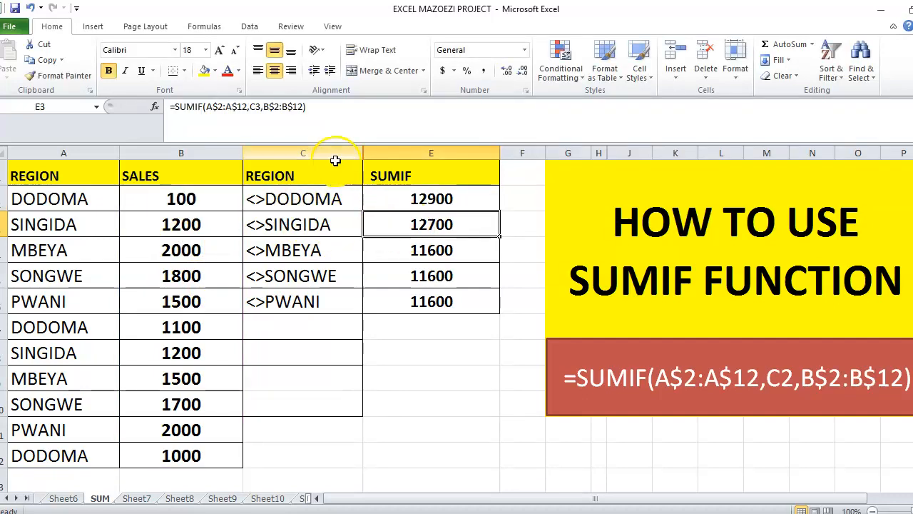
click(323, 112)
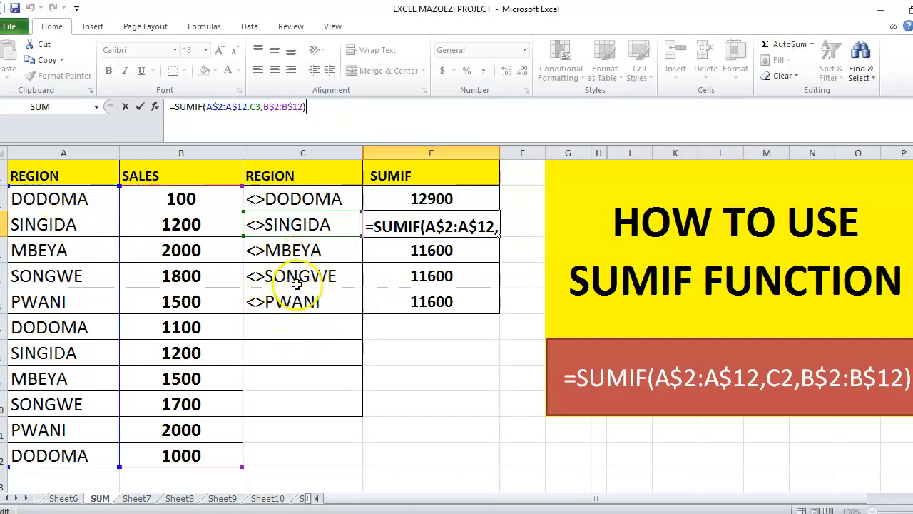
click(291, 307)
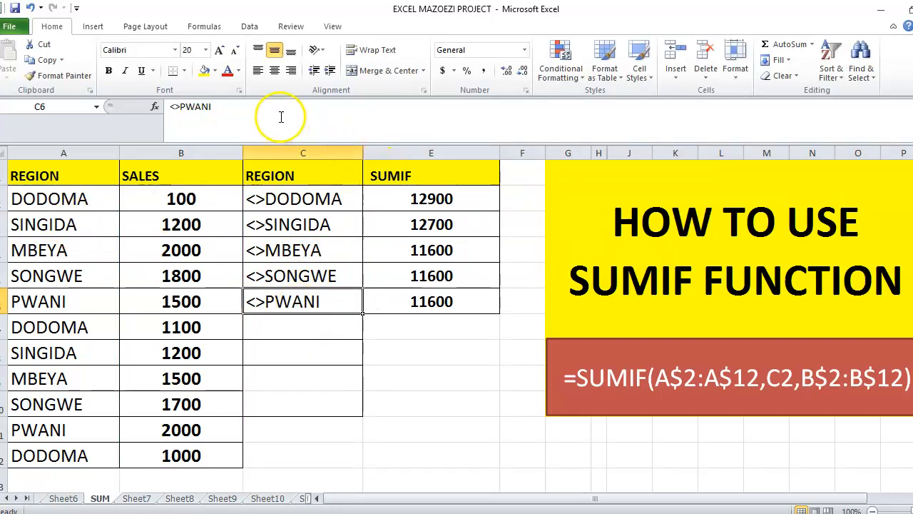
click(434, 299)
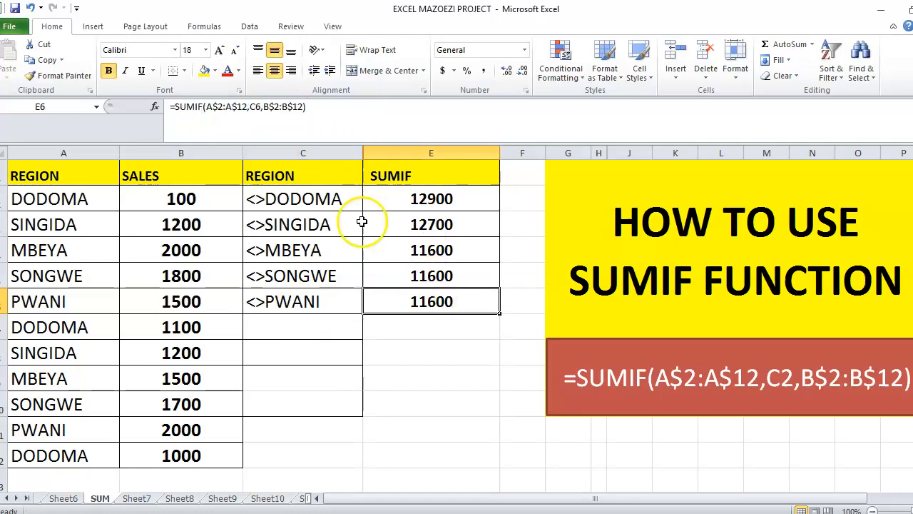
click(321, 105)
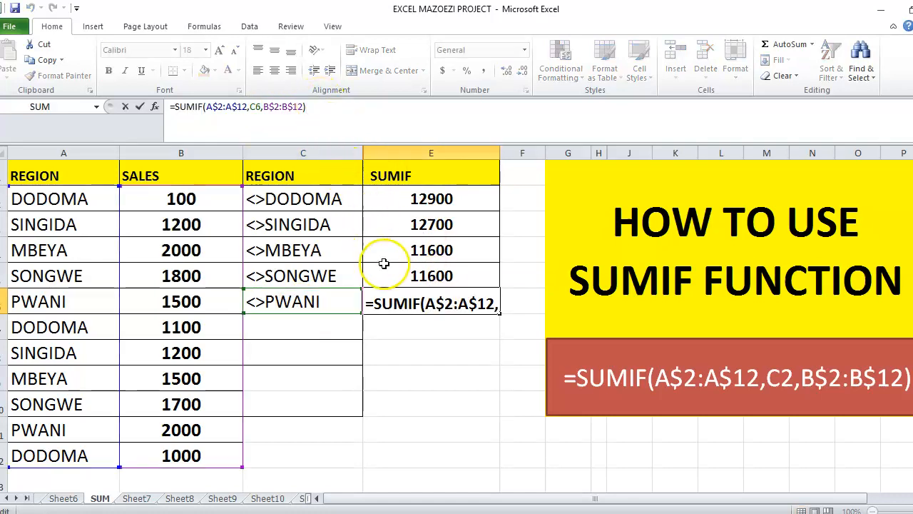